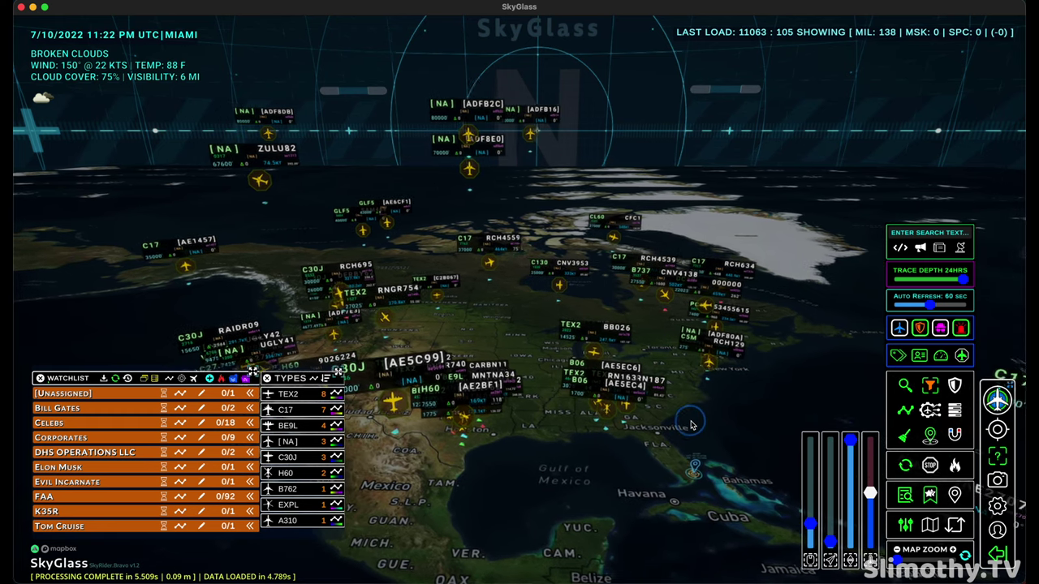
Step: Open the details of the TEX2 aircraft RN163 and BOMR712 over the southern United States
drag(666, 438, 540, 451)
click(680, 460)
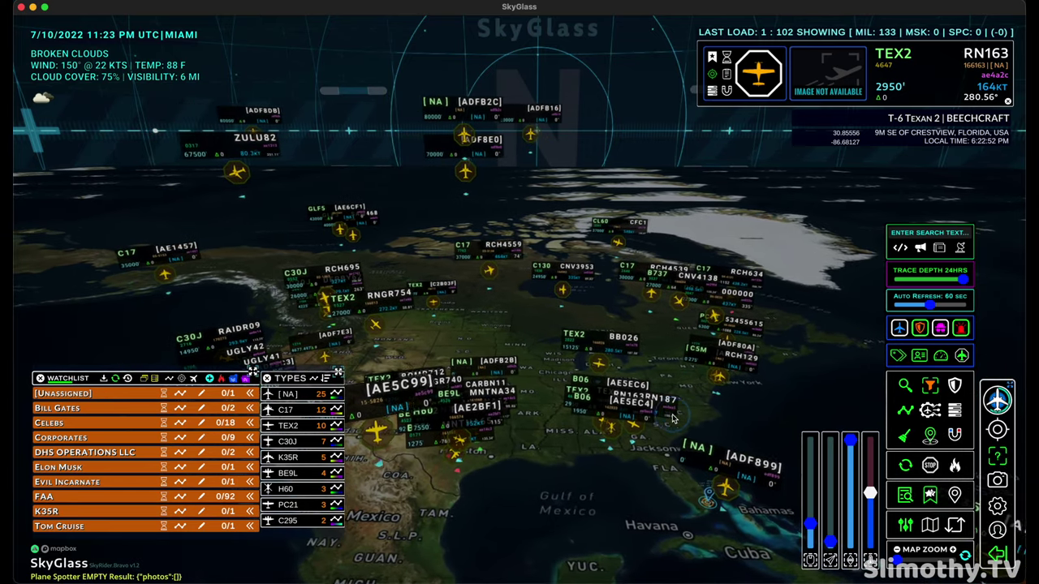
drag(718, 411, 703, 449)
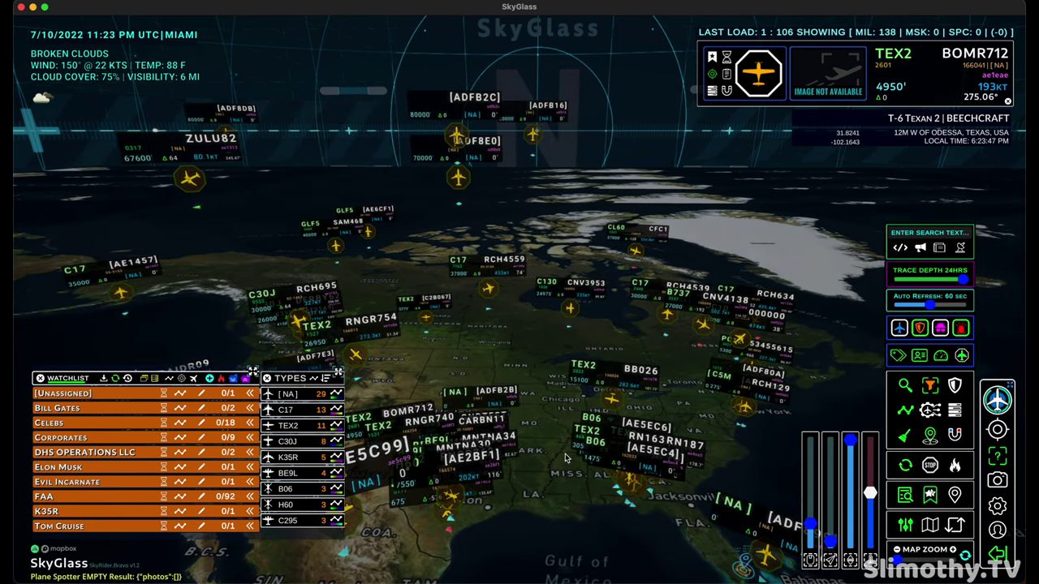
drag(556, 434, 557, 578)
drag(558, 495, 645, 307)
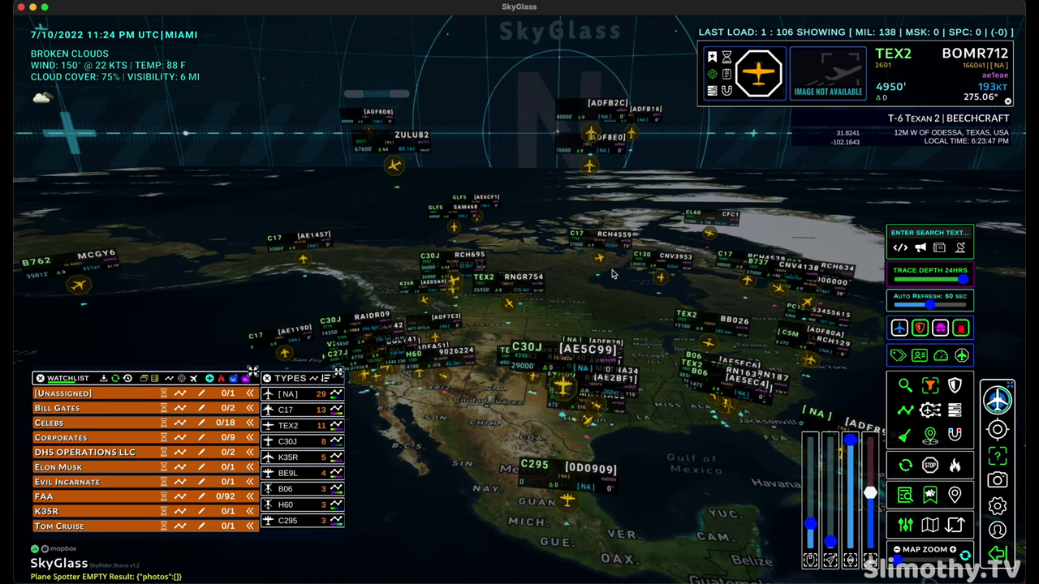
Step: Inspect the details of aircraft ADFB16 and of the C17 RCH4559, including the C17's photo
click(613, 154)
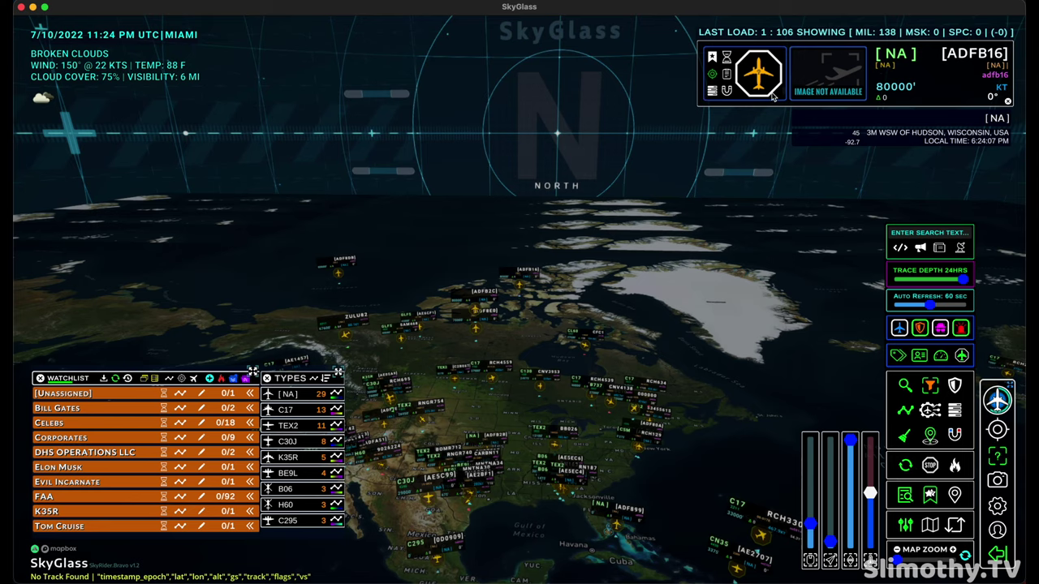
click(772, 97)
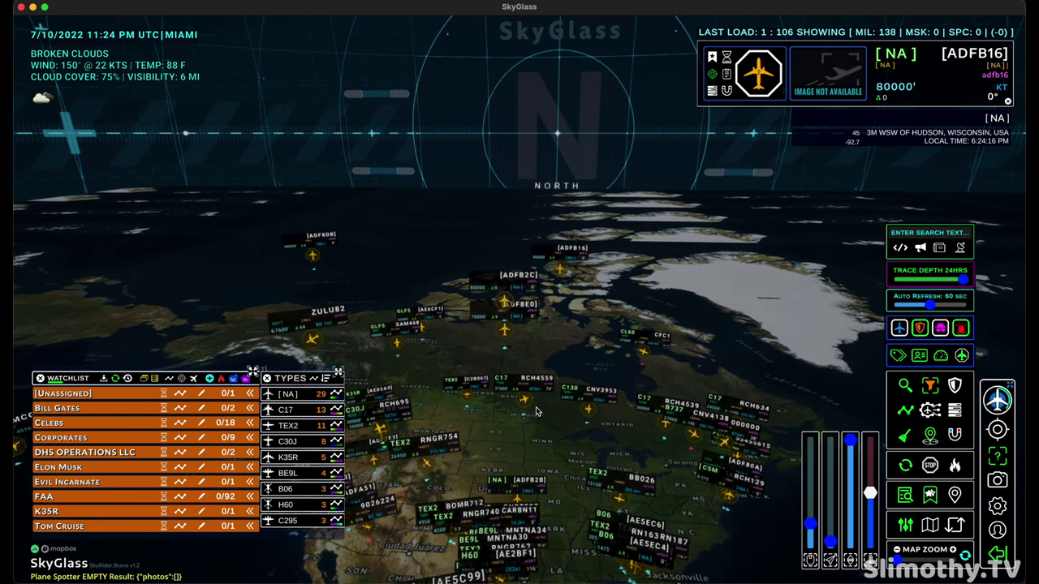
drag(544, 505, 538, 419)
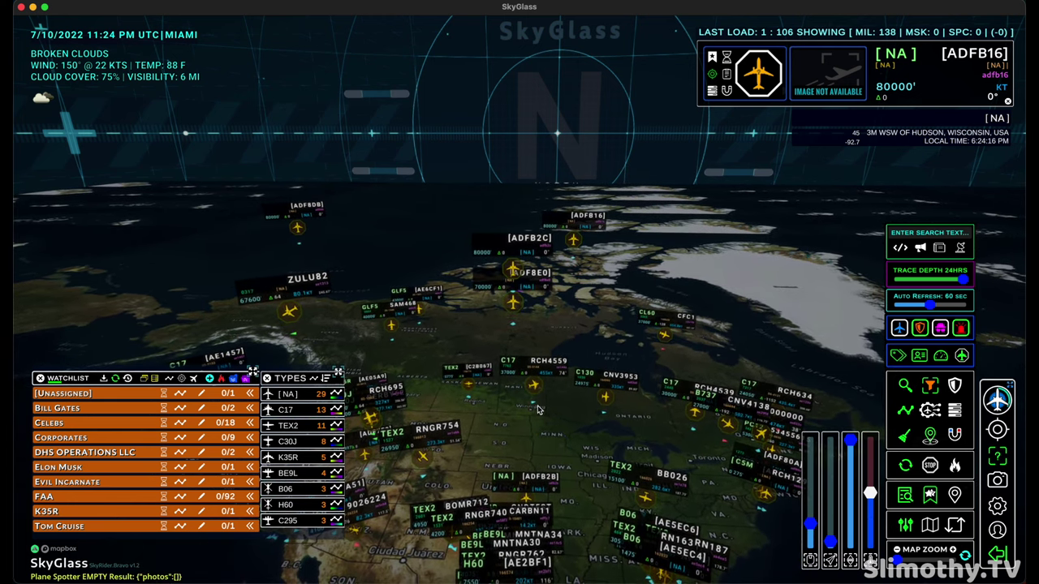
click(533, 404)
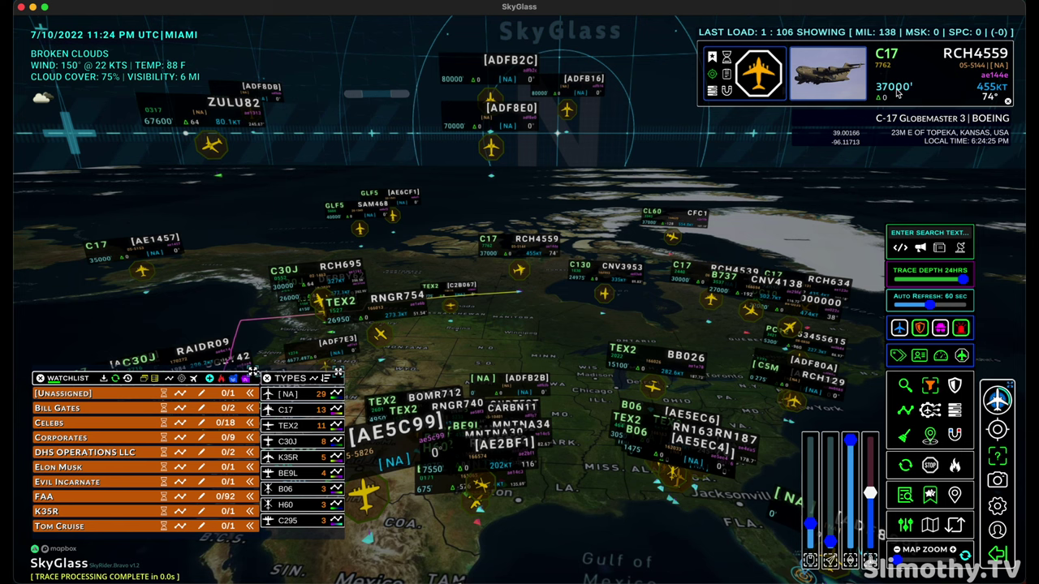
mouse_move(818, 77)
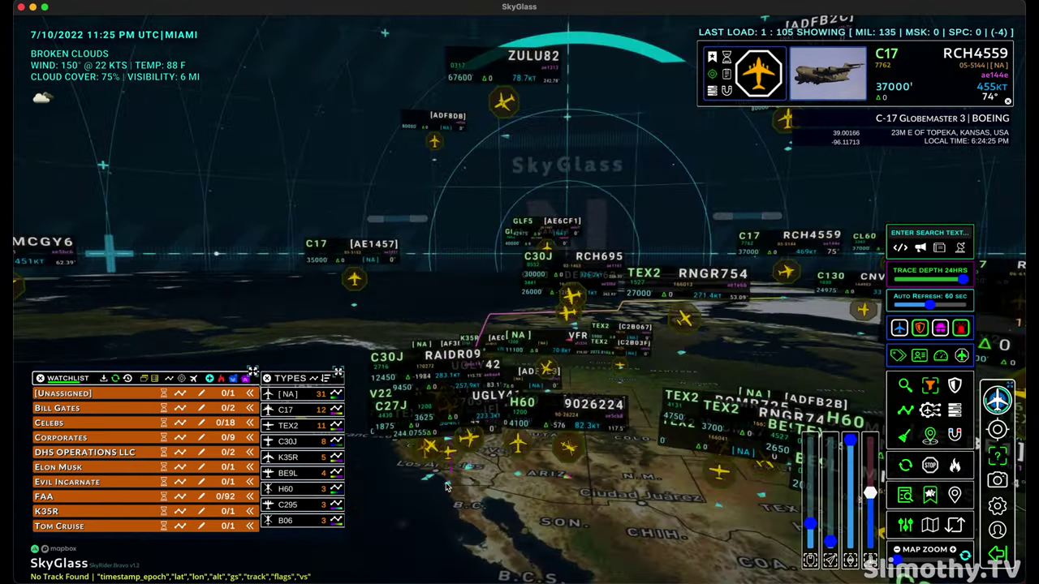
Step: Open the details of the B06 helicopter AE5EC6 and reduce the scale of the aircraft elements on the map
click(459, 495)
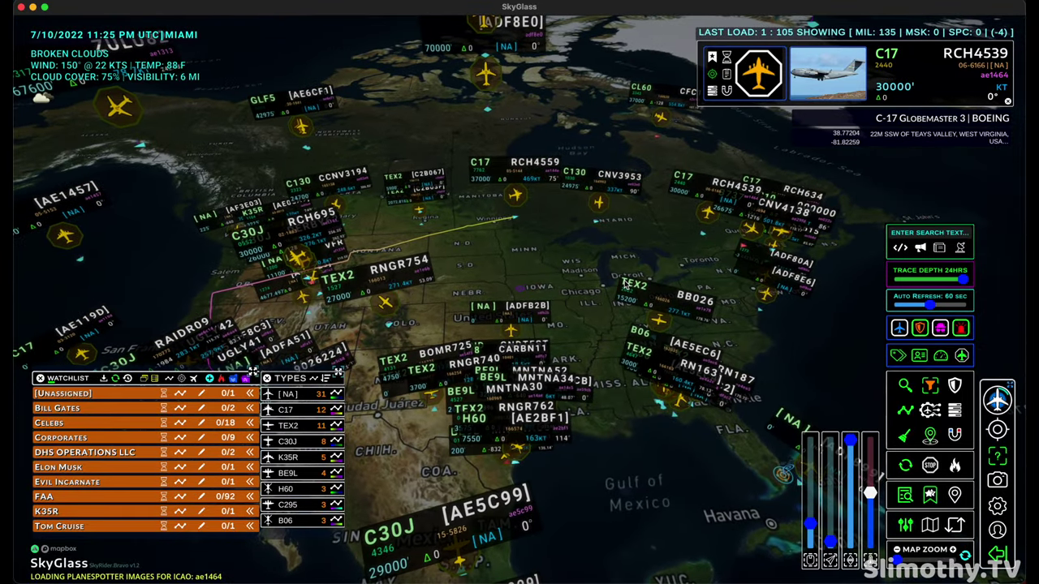
click(679, 410)
drag(830, 542, 830, 550)
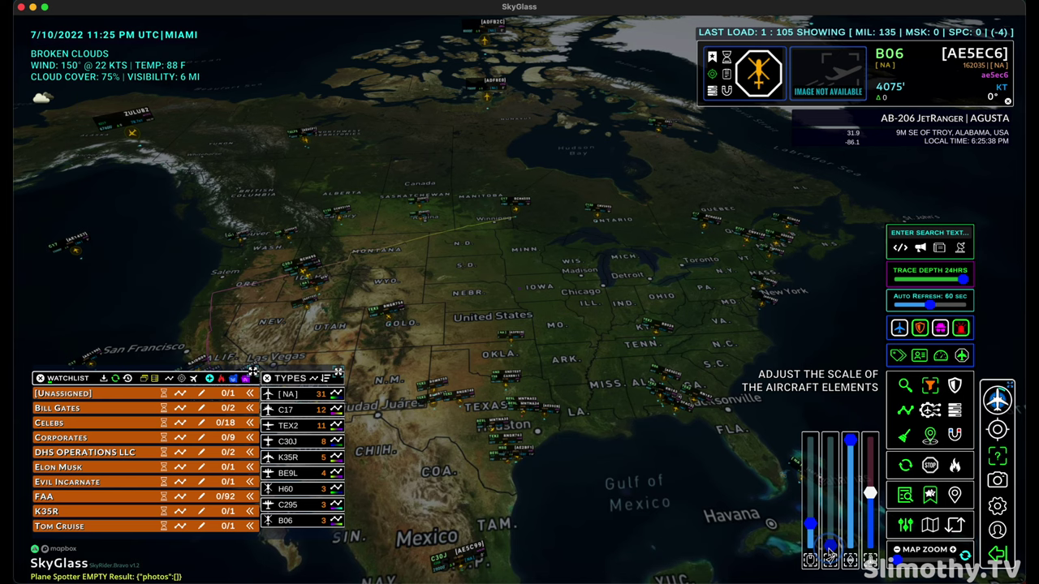
drag(636, 419, 673, 504)
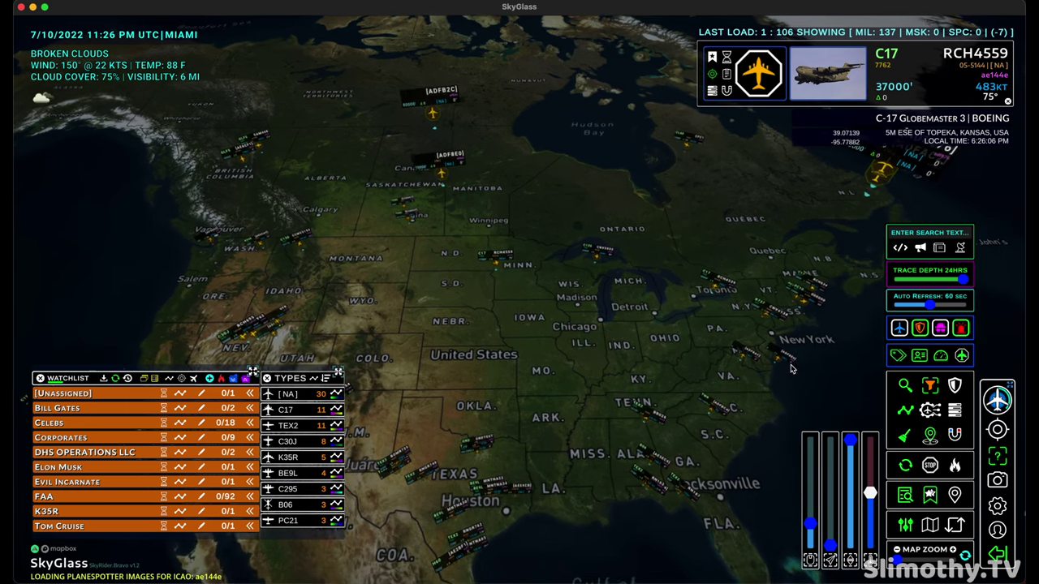
Step: Turn off the automatic refresh of the air traffic
click(906, 467)
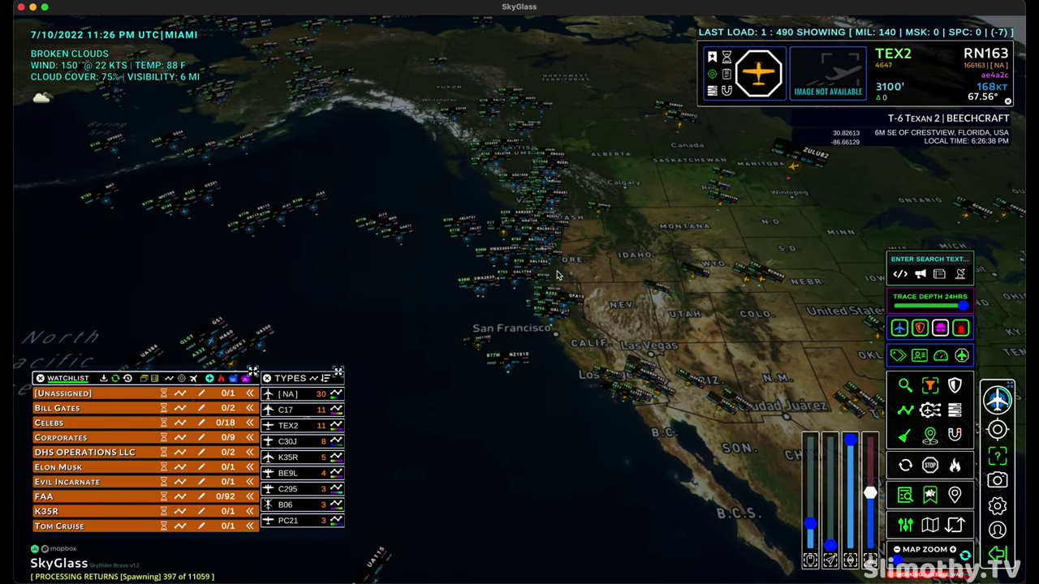
scroll(544, 280, up, 3)
drag(489, 302, 655, 222)
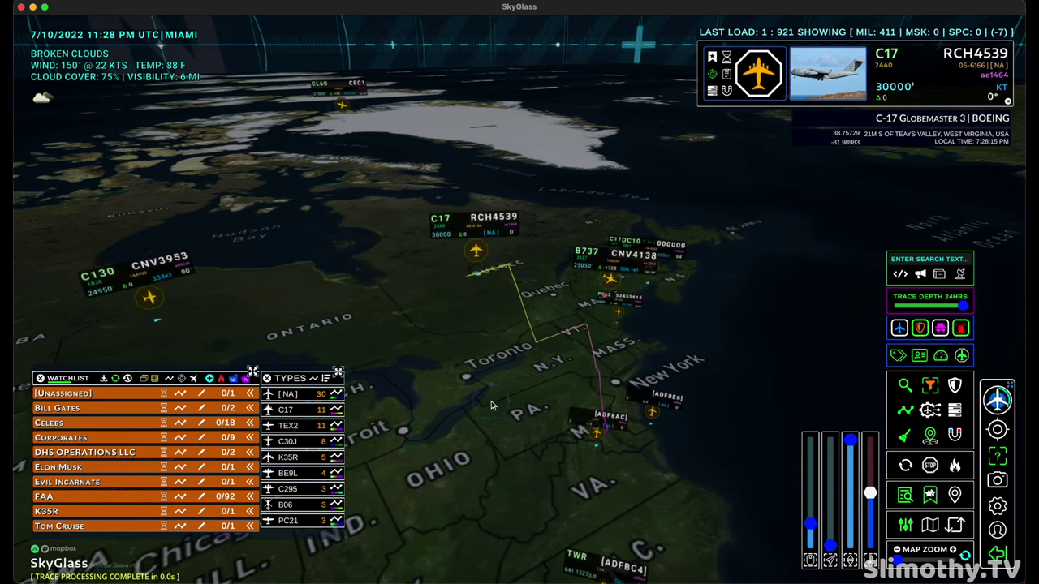
Step: Display the 24-hour flight traces of all C17 aircraft and examine them over the Atlantic and eastern United States
click(336, 410)
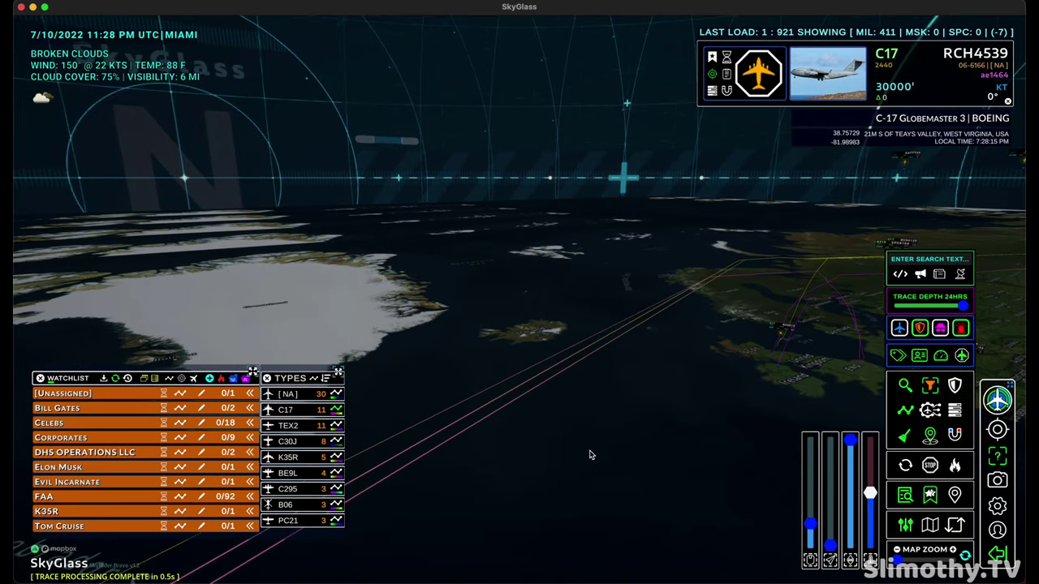
drag(602, 411, 538, 352)
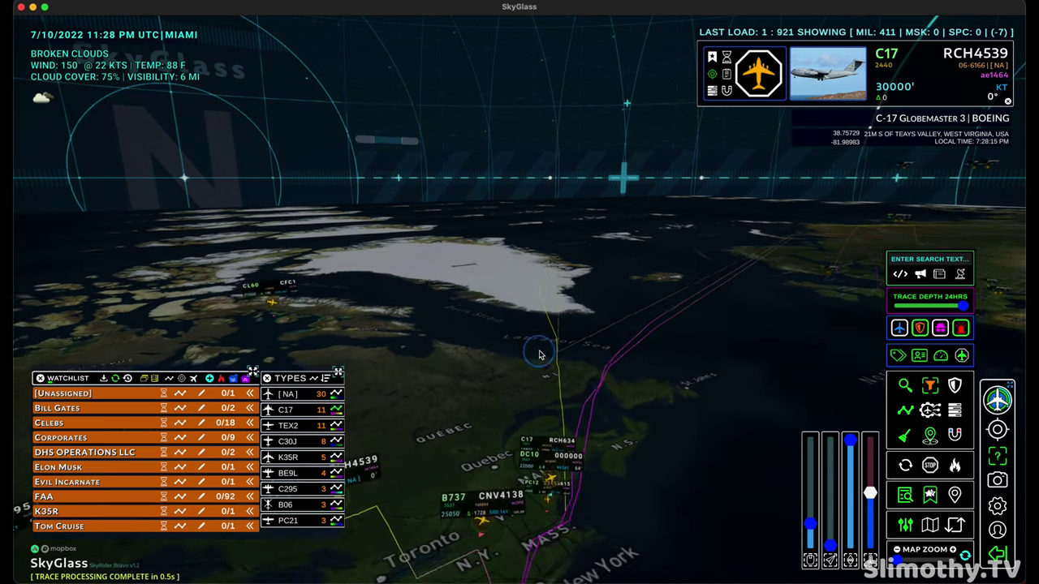
drag(513, 492, 571, 371)
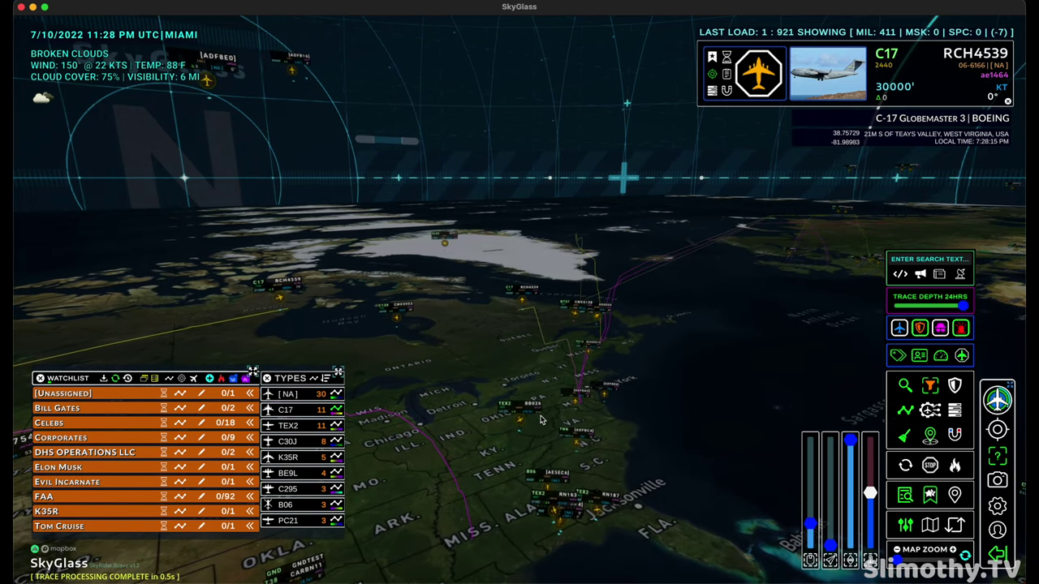
Step: Open the details of the TEX2 aircraft BB026 and clear all loaded traffic, lists and panels
click(518, 439)
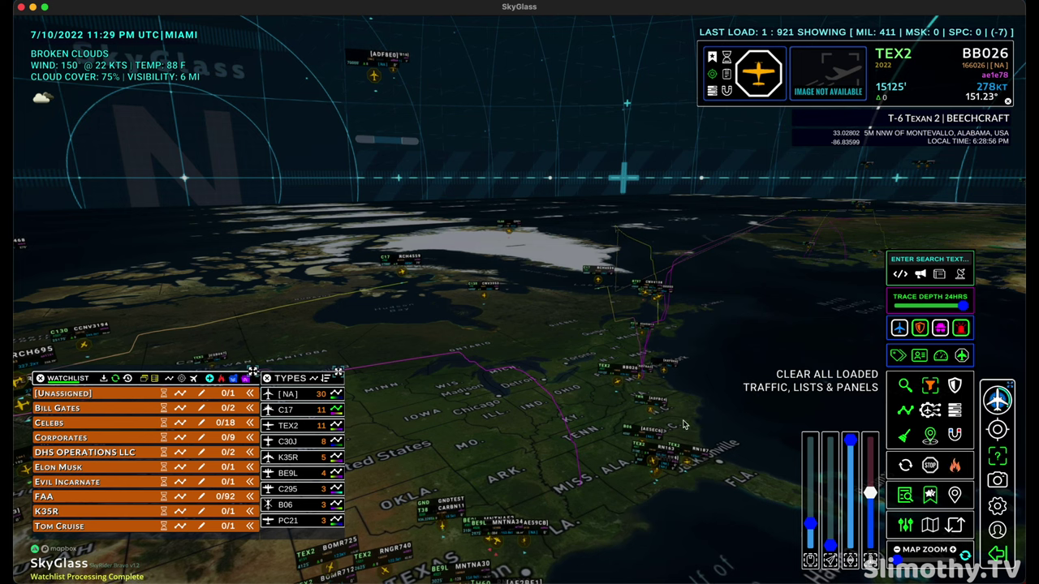
click(904, 436)
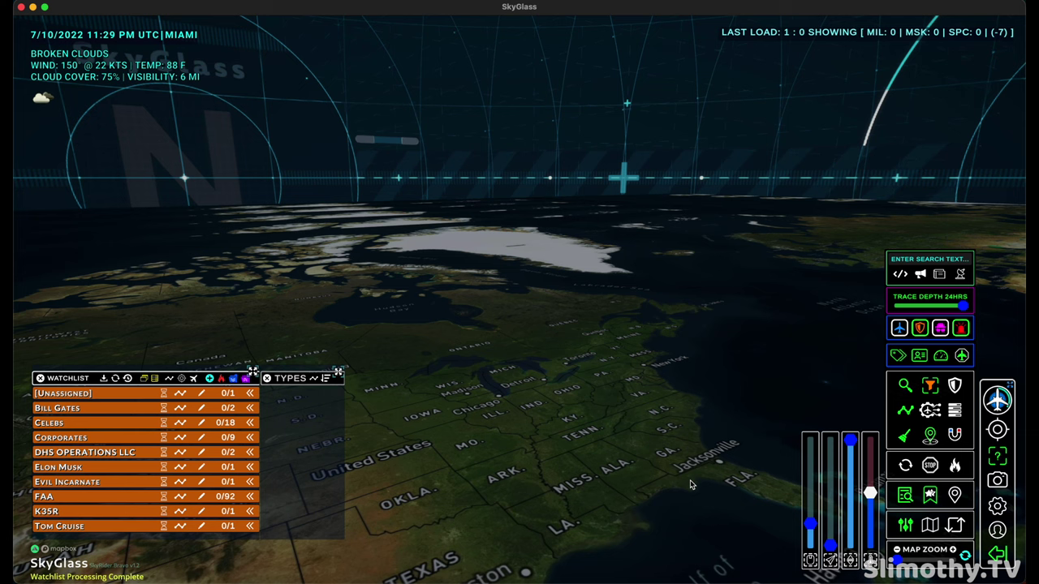
drag(596, 475, 570, 391)
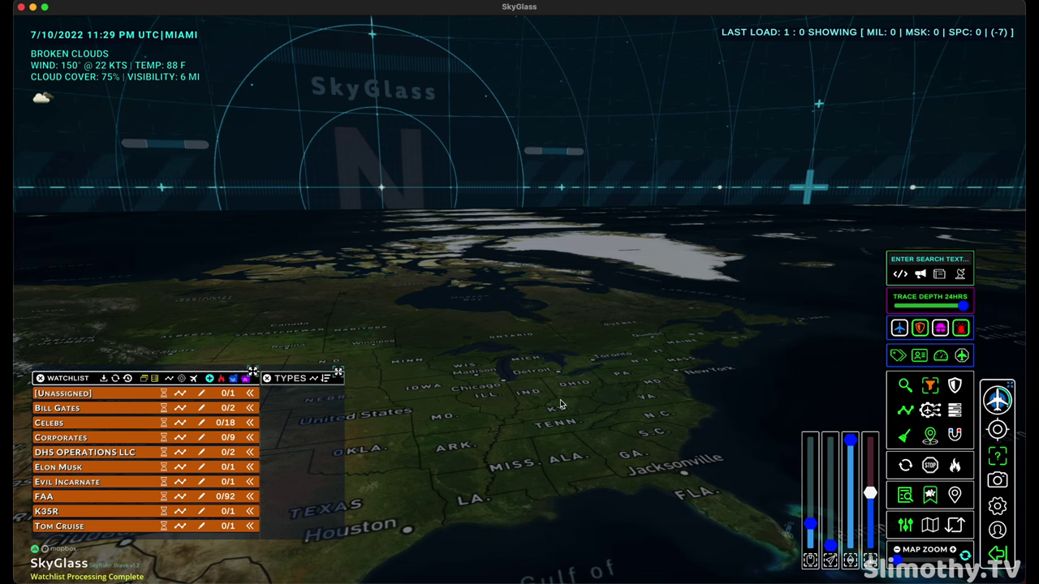
scroll(561, 401, up, 1)
drag(622, 413, 616, 375)
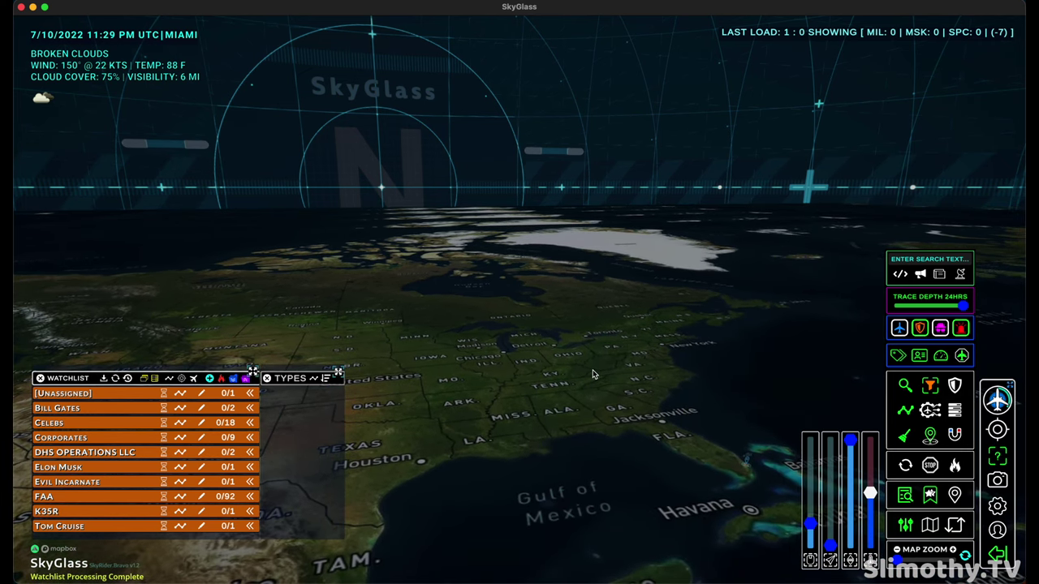
scroll(543, 367, up, 5)
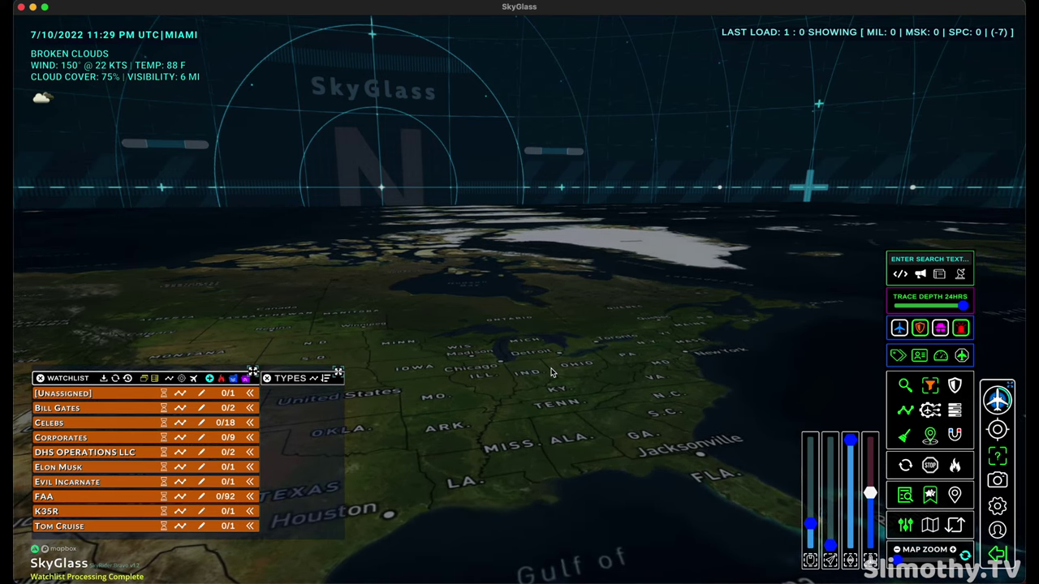
drag(552, 371, 584, 428)
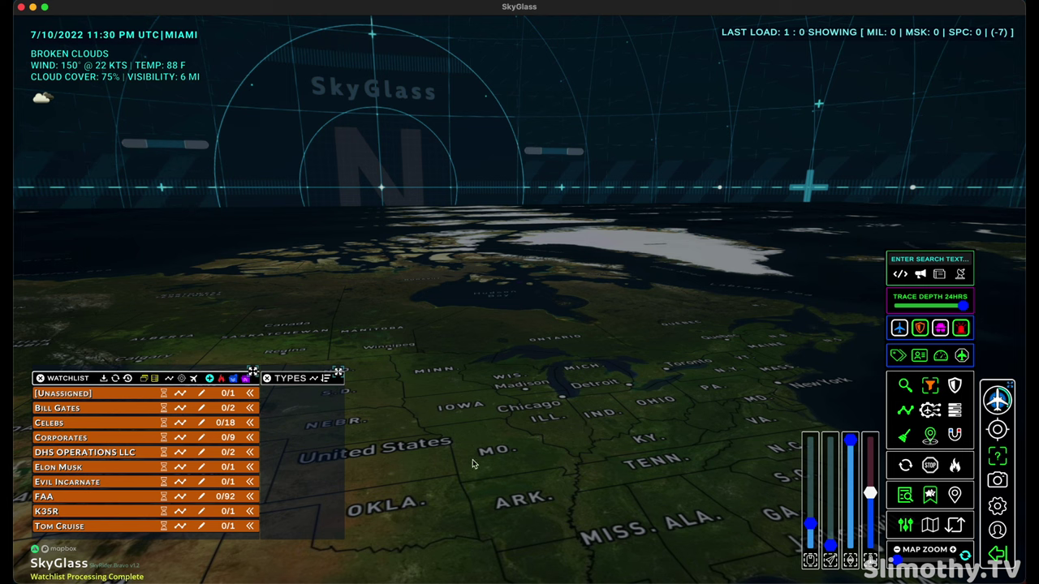
drag(630, 471, 550, 430)
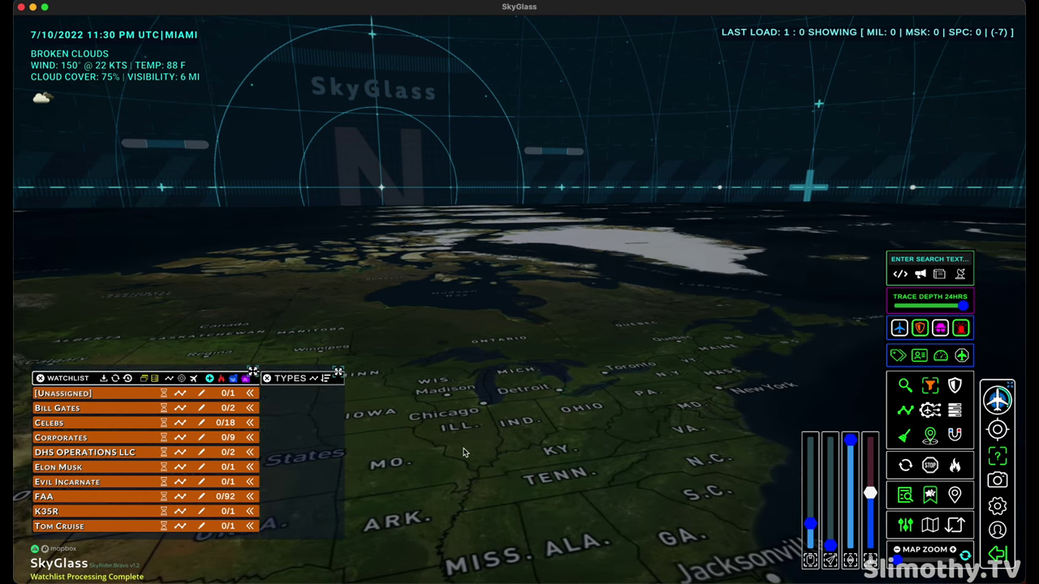
Step: Turn on automatic refresh for the watchlist and check the entries of its FAA group
click(115, 379)
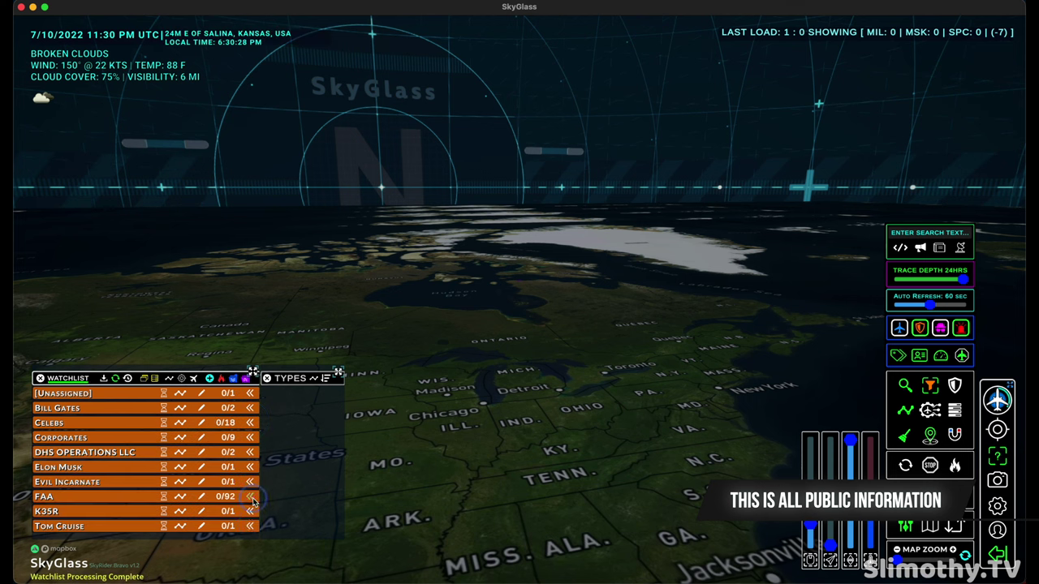
click(250, 496)
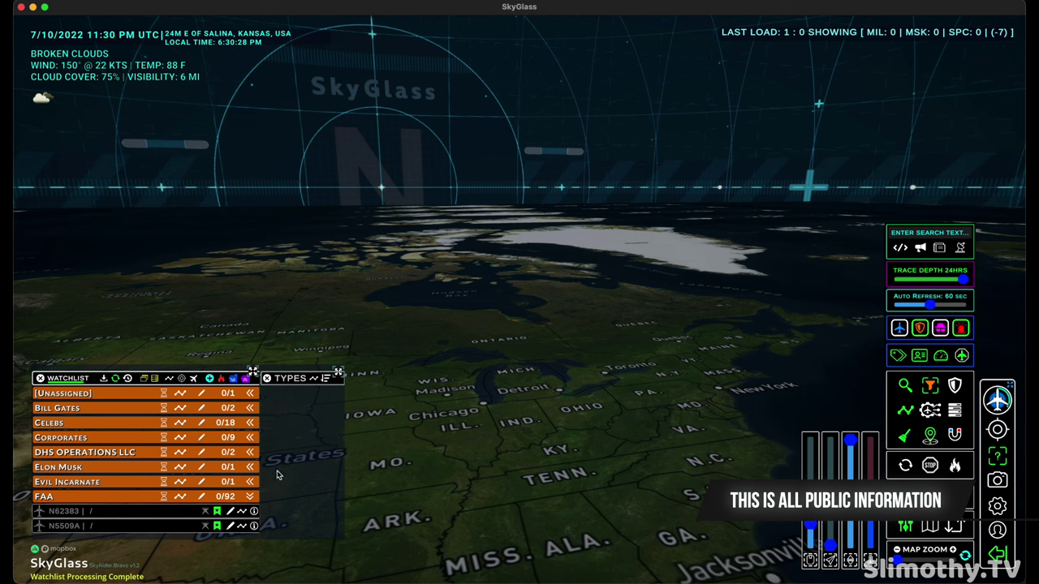
click(250, 498)
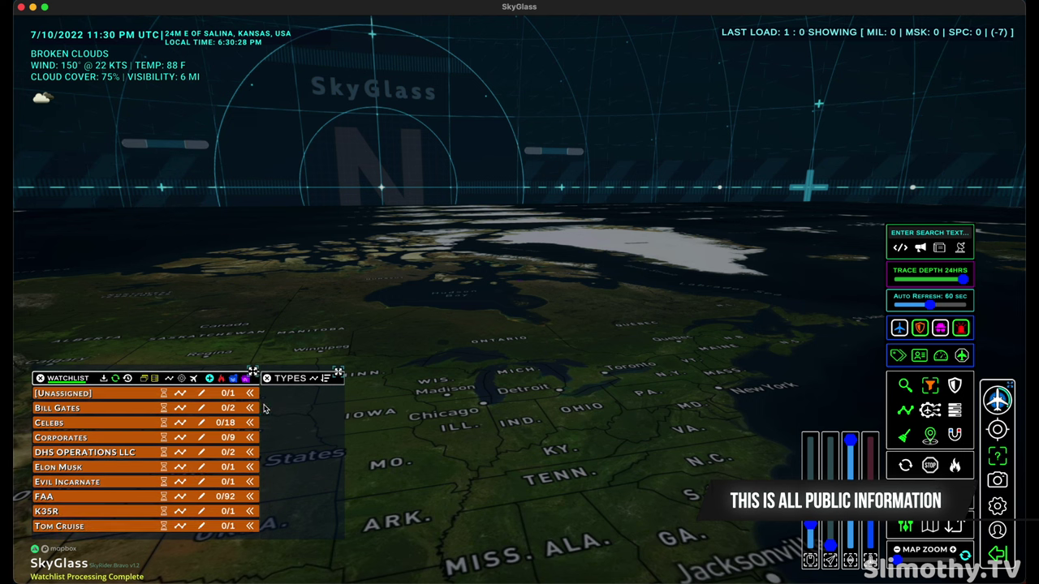
Step: Set the watchlist's auto refresh interval to 5 seconds
drag(923, 306, 898, 308)
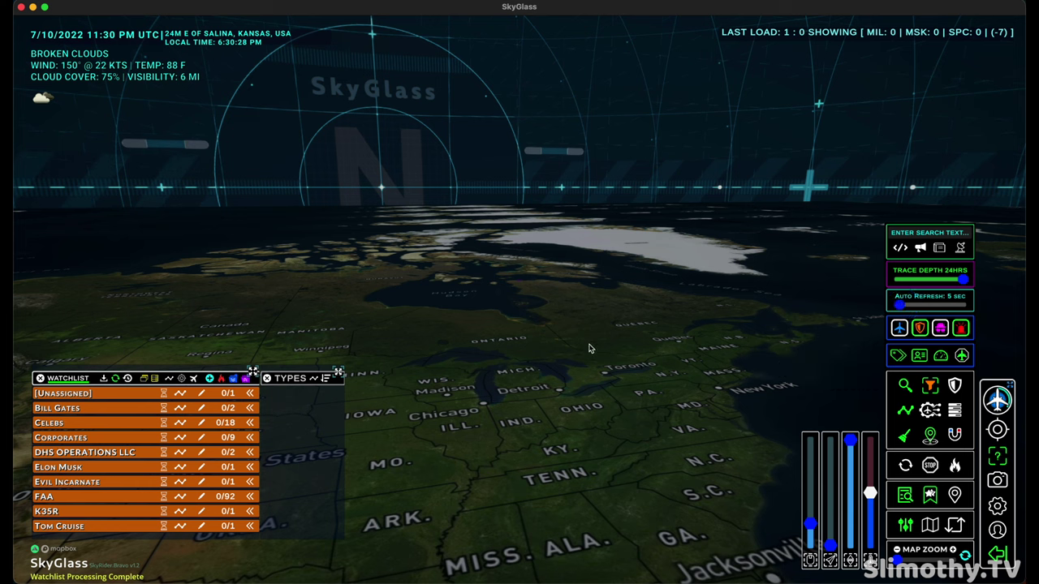
click(115, 379)
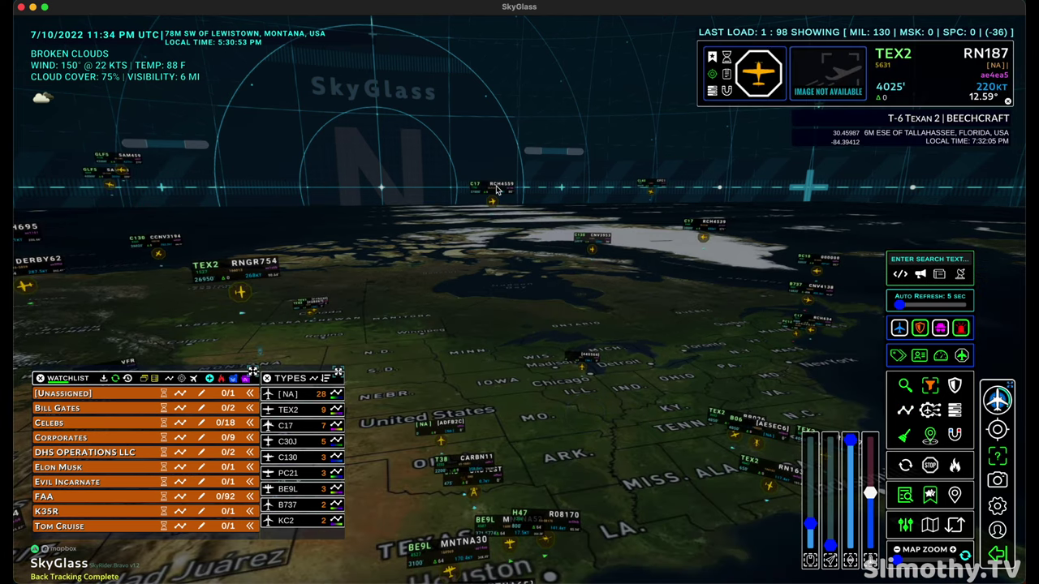
Step: Add the DC10 aircraft 000000 and the C17 RCH634, both near the northeastern United States, to the watchlist
scroll(613, 400, up, 1)
drag(636, 449, 487, 442)
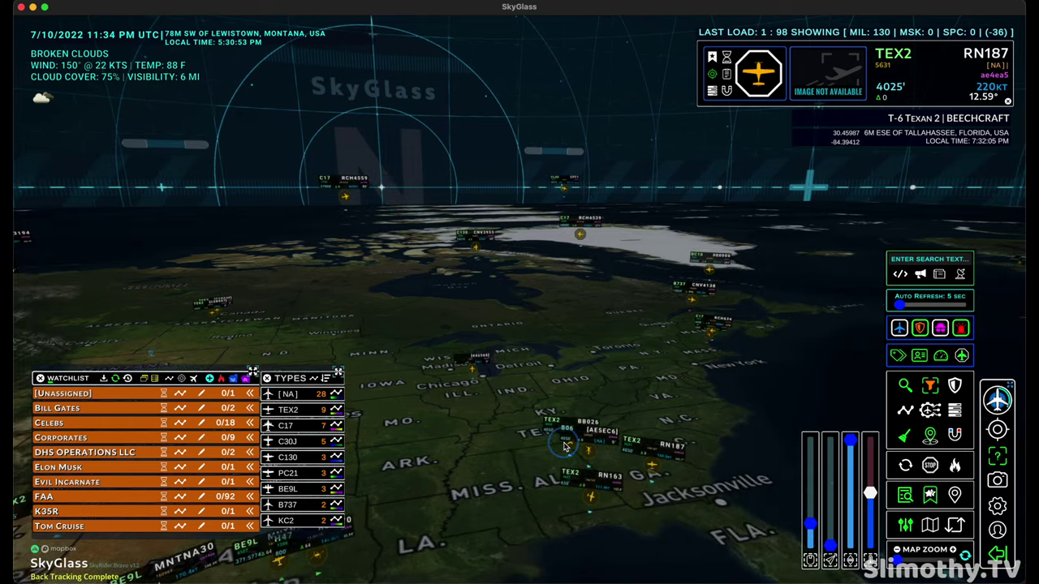
scroll(672, 288, up, 2)
drag(758, 286, 543, 297)
click(544, 261)
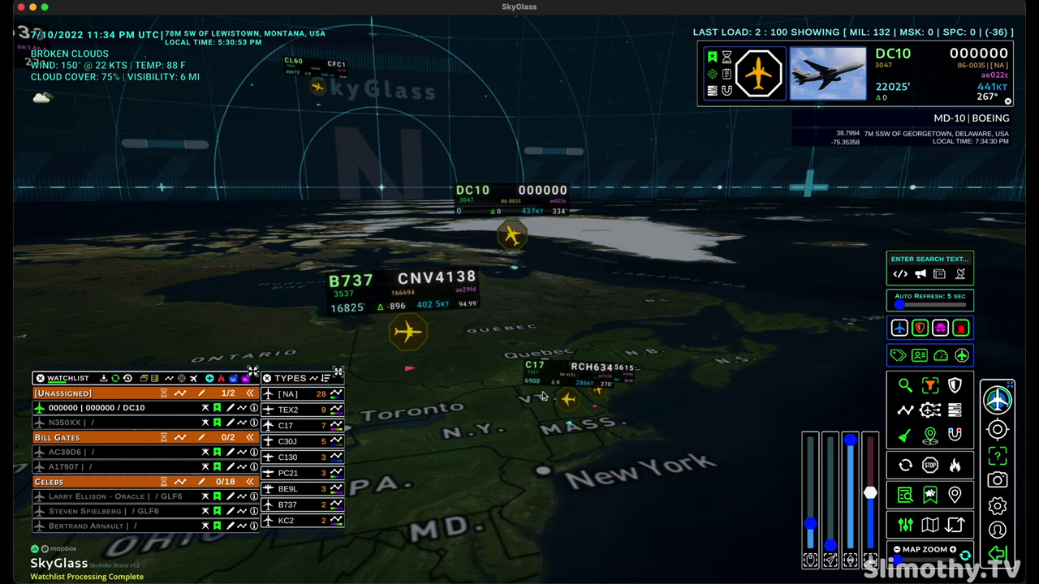
click(569, 415)
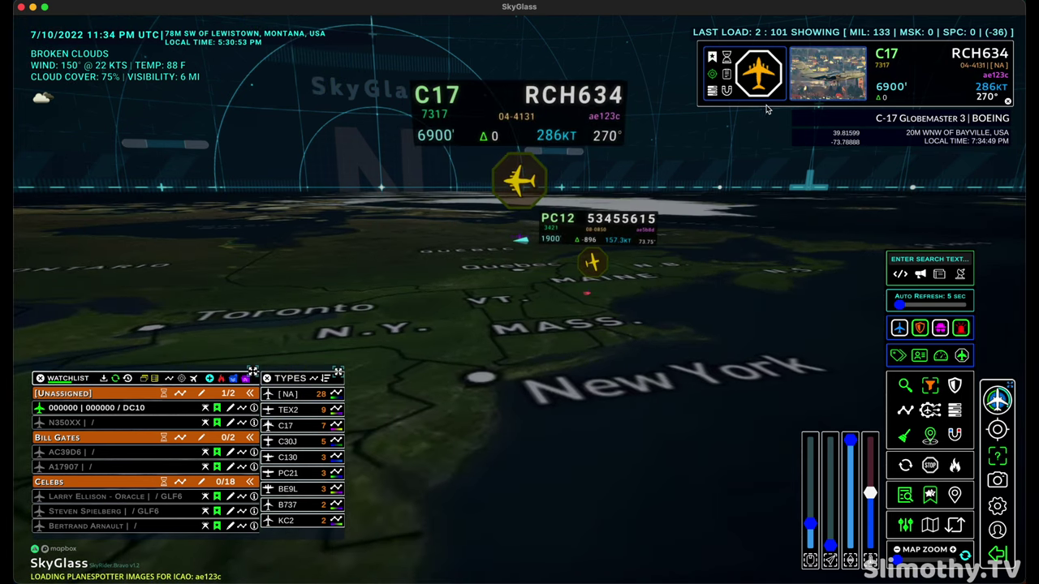
click(714, 58)
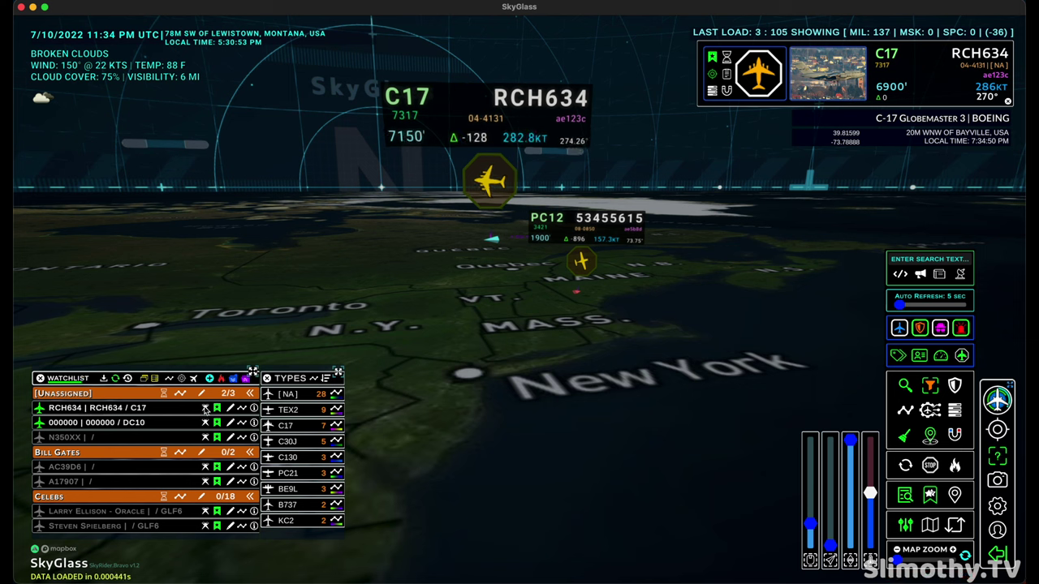
Step: Load the master database and view the aircraft information of the watchlist entries for the C17 RCH634 and the PC12
click(253, 409)
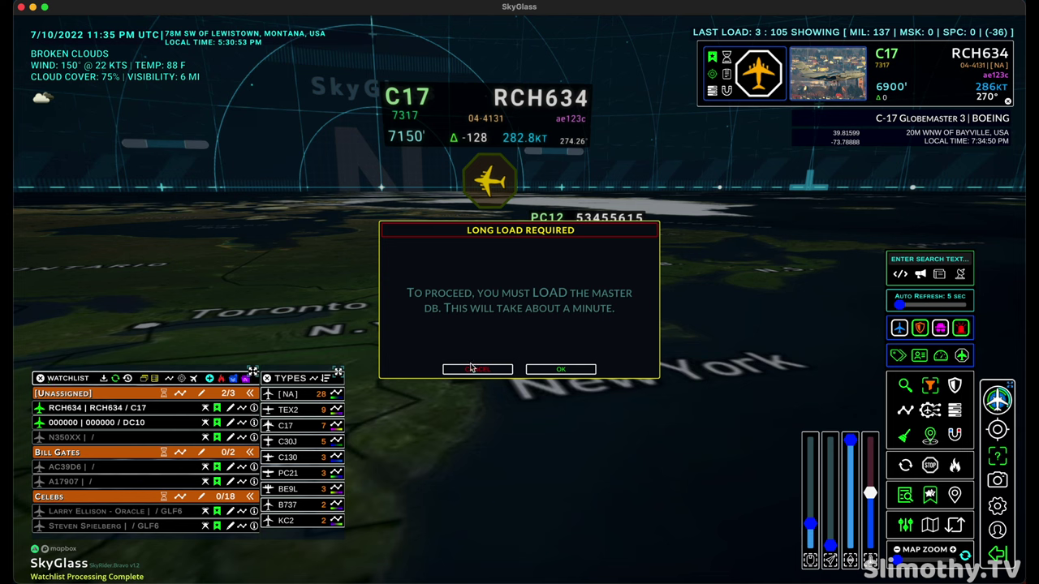
click(560, 369)
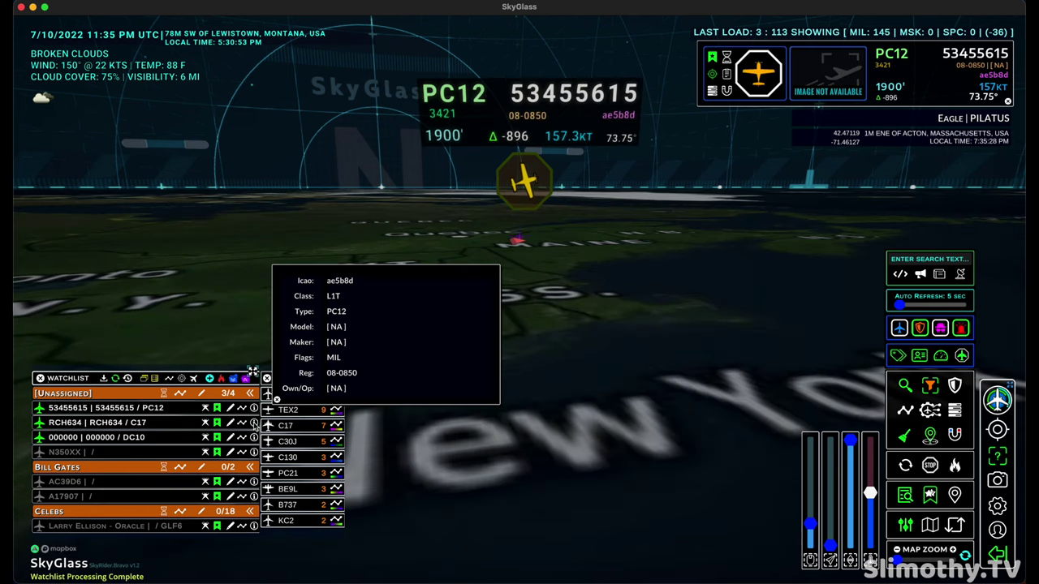
click(253, 422)
click(254, 408)
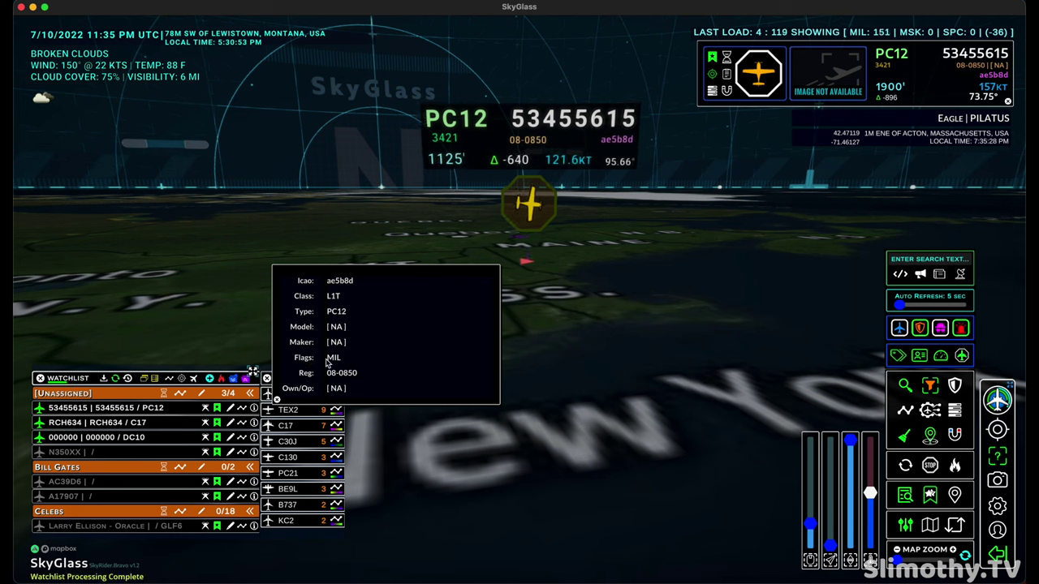
Step: View the aircraft information of the watchlist entries for the DC10 000000 and the PC12, and close the information box
mouse_move(255, 437)
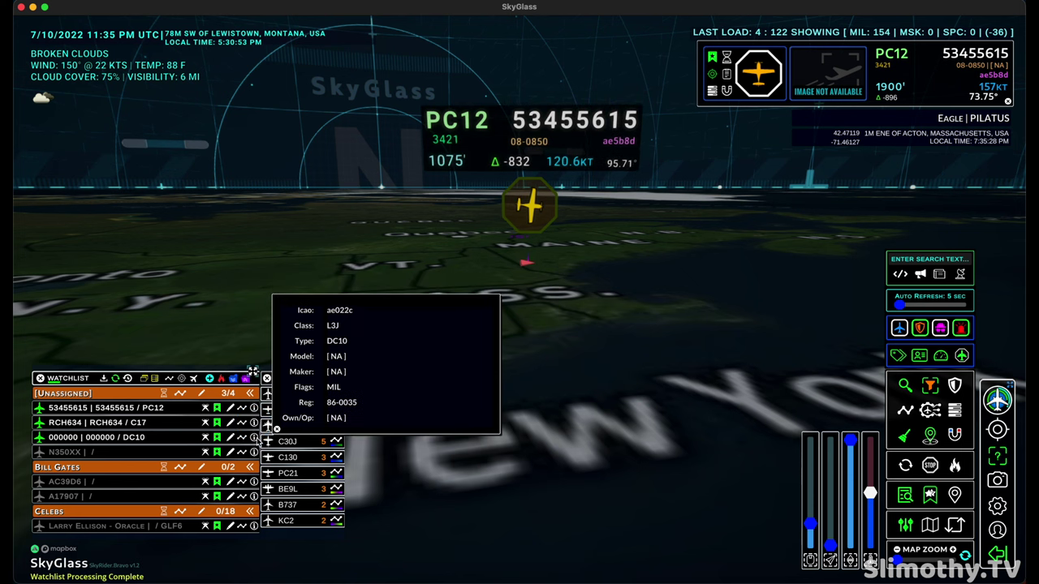
mouse_move(254, 408)
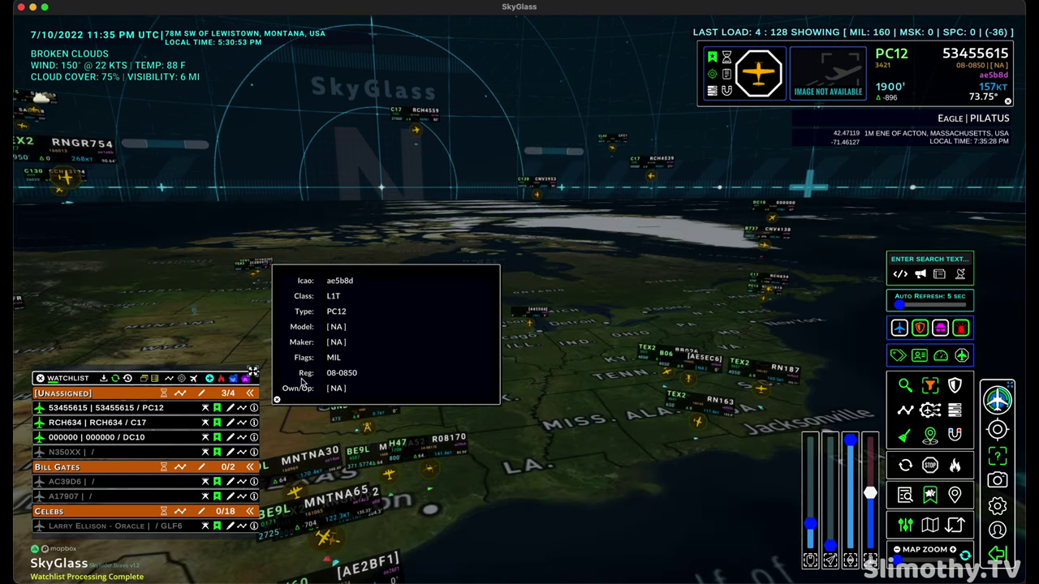
click(277, 400)
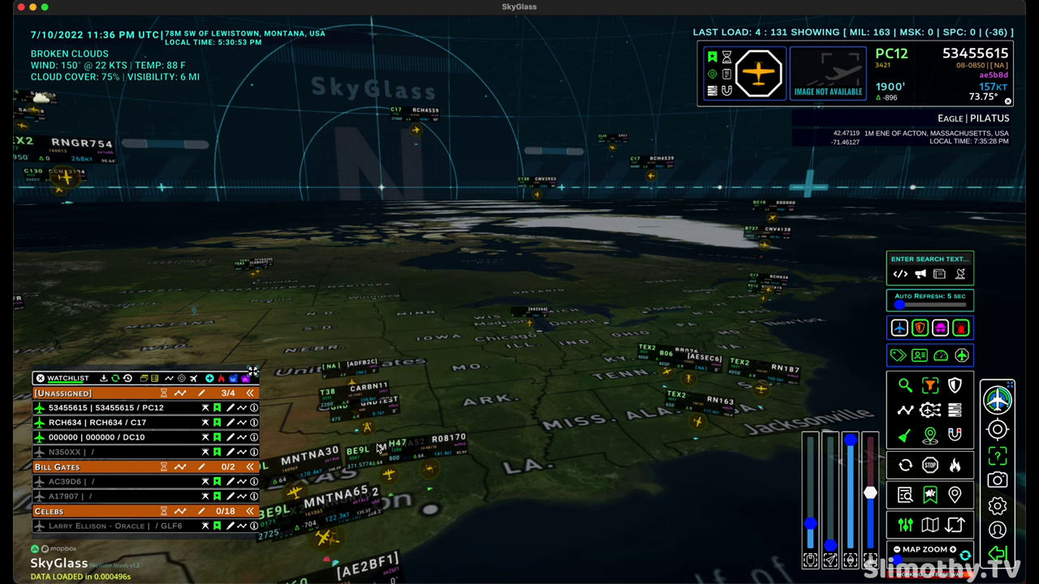
Step: Lower the relative height of aircraft elements to the minimum, view the flattened traffic over North America, and restore the maximum height
drag(378, 448, 629, 341)
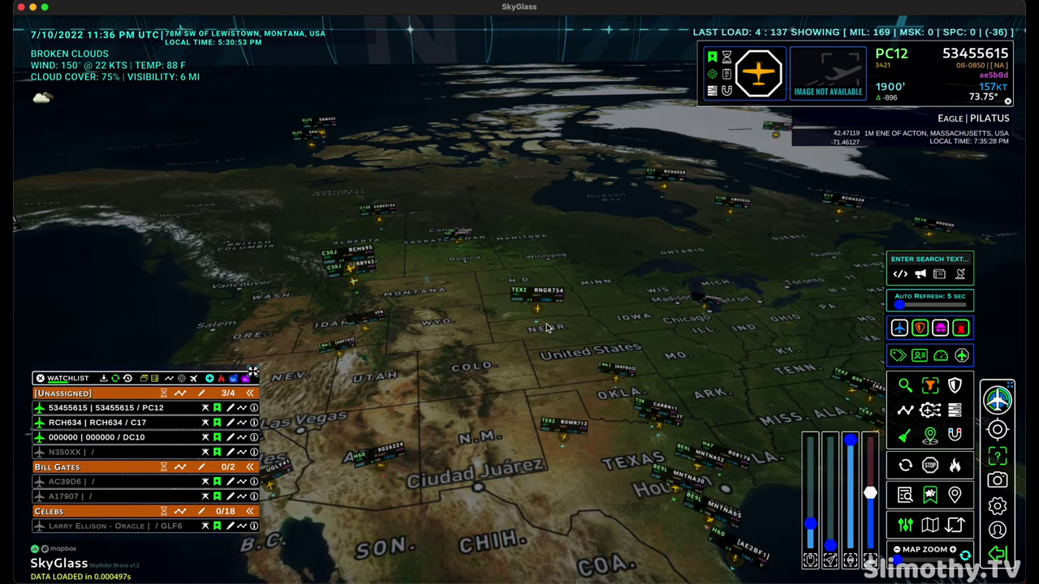
drag(730, 382, 571, 319)
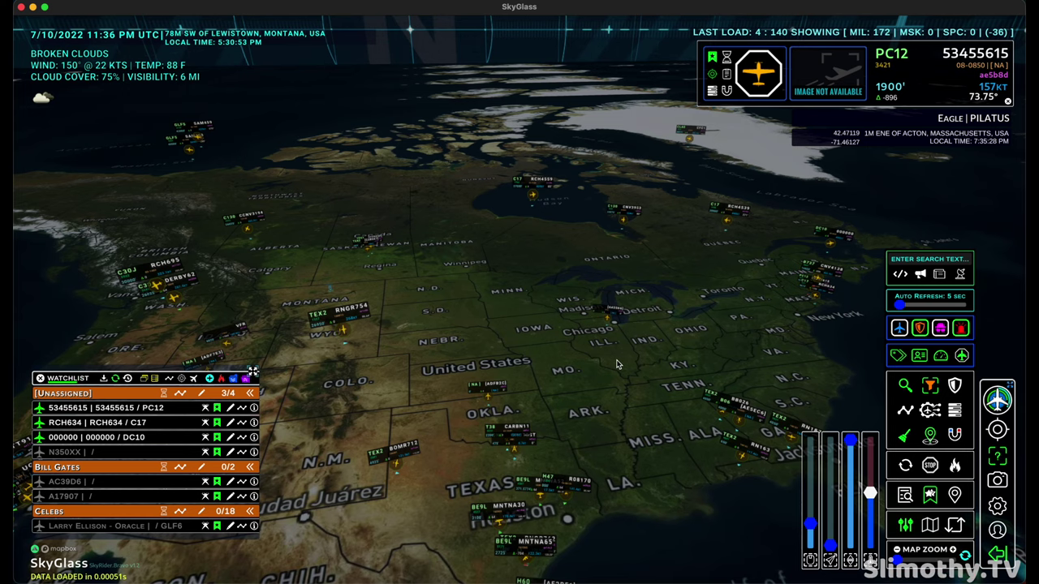
drag(595, 356, 554, 357)
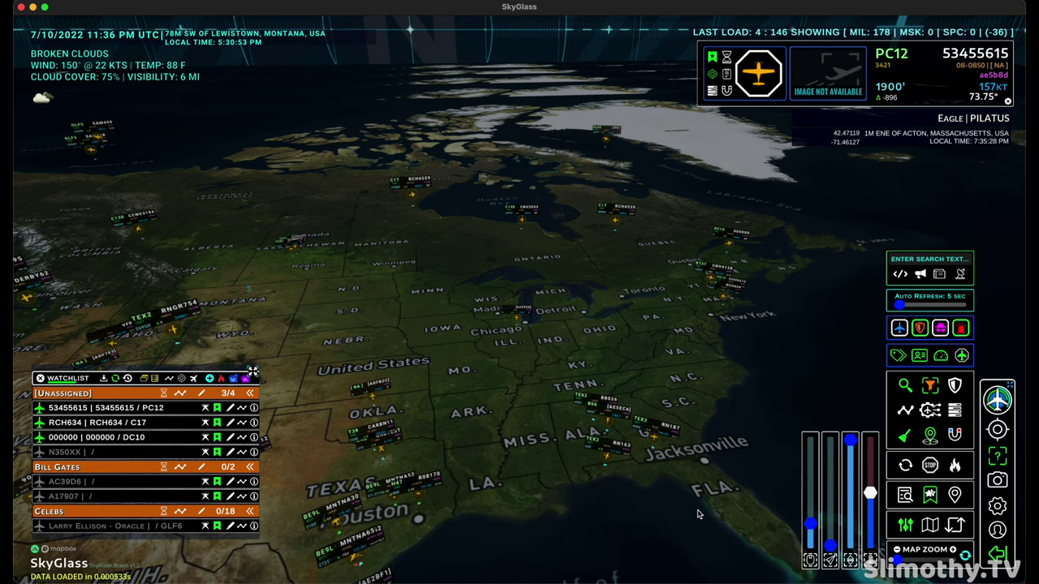
drag(654, 486, 683, 380)
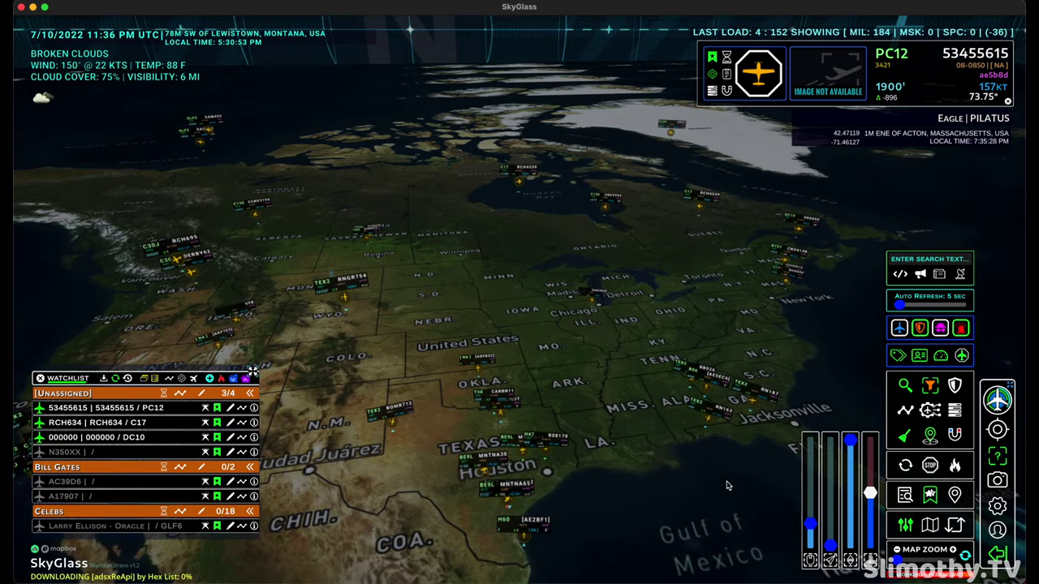
mouse_move(830, 544)
mouse_down()
mouse_move(830, 505)
mouse_move(828, 547)
mouse_up()
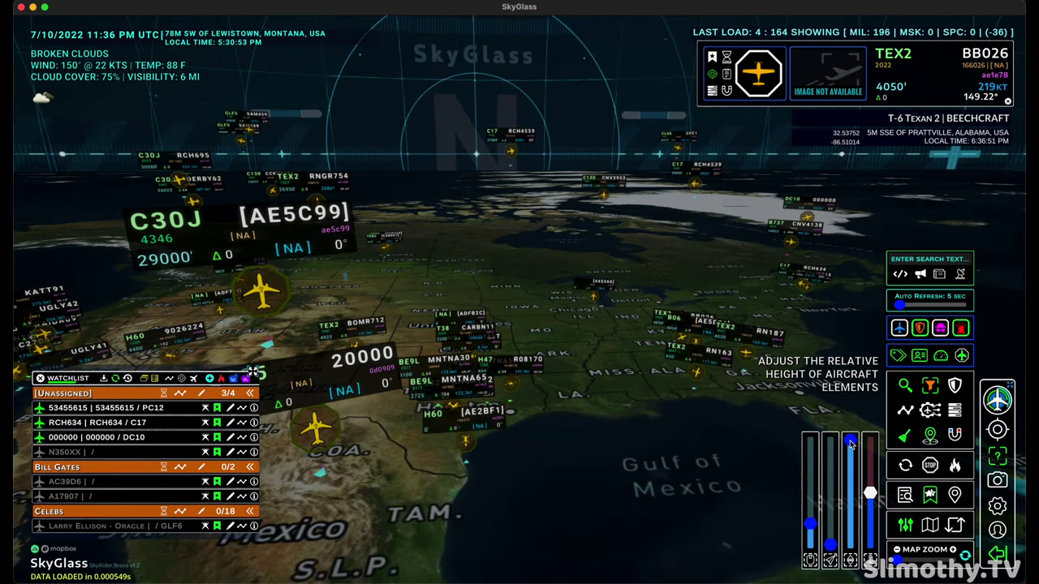
drag(853, 445, 849, 546)
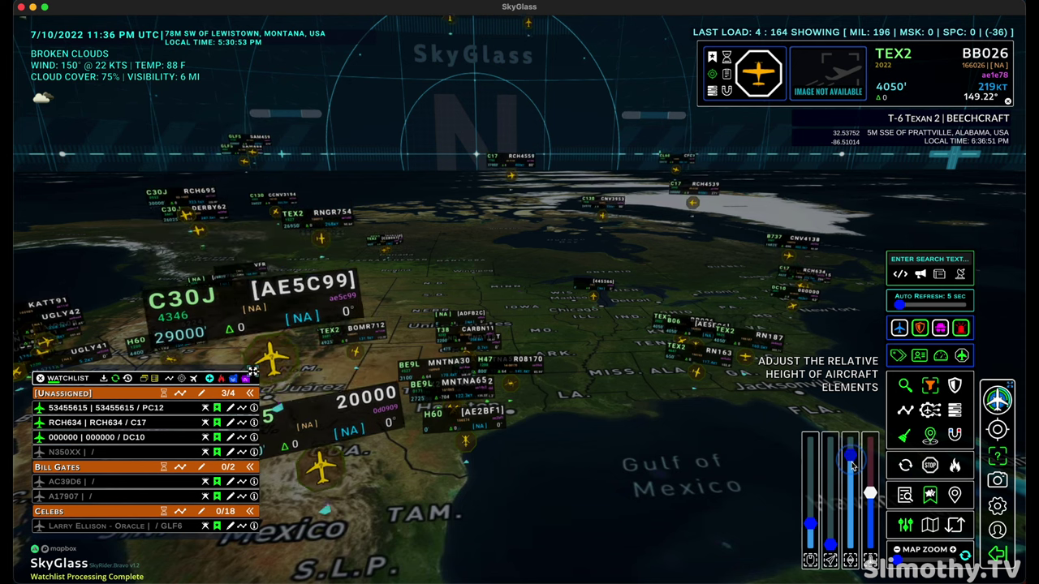
drag(624, 382, 625, 358)
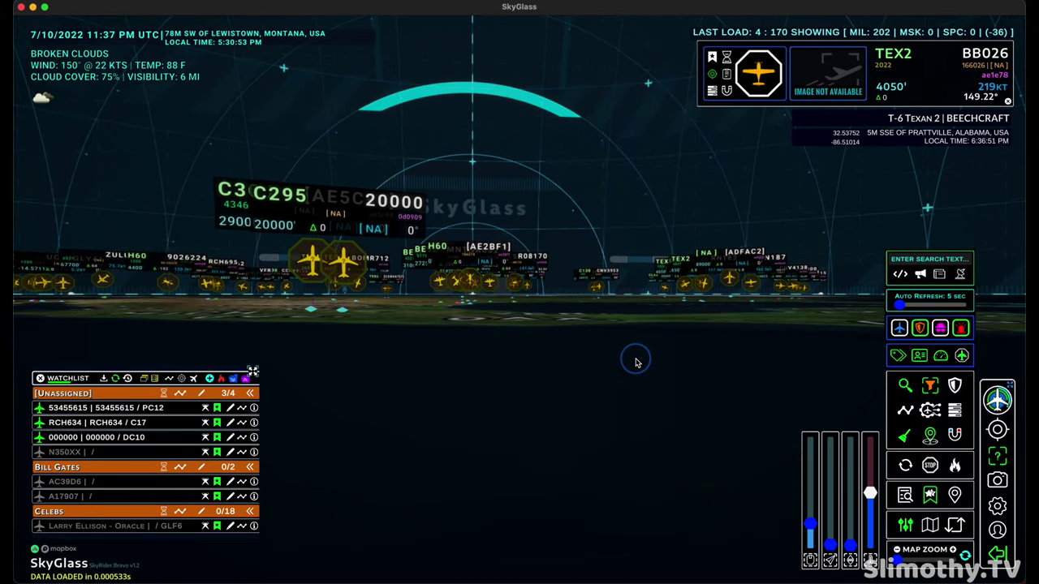
drag(849, 543, 850, 440)
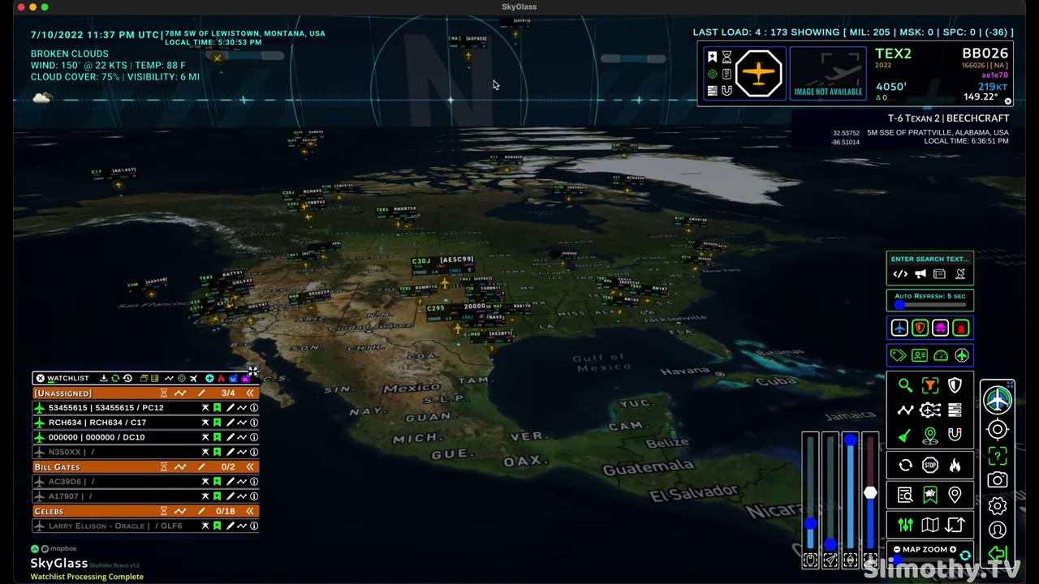
Step: Select the high-flying aircraft ADF8E0 to view its details and its position above the map
click(468, 68)
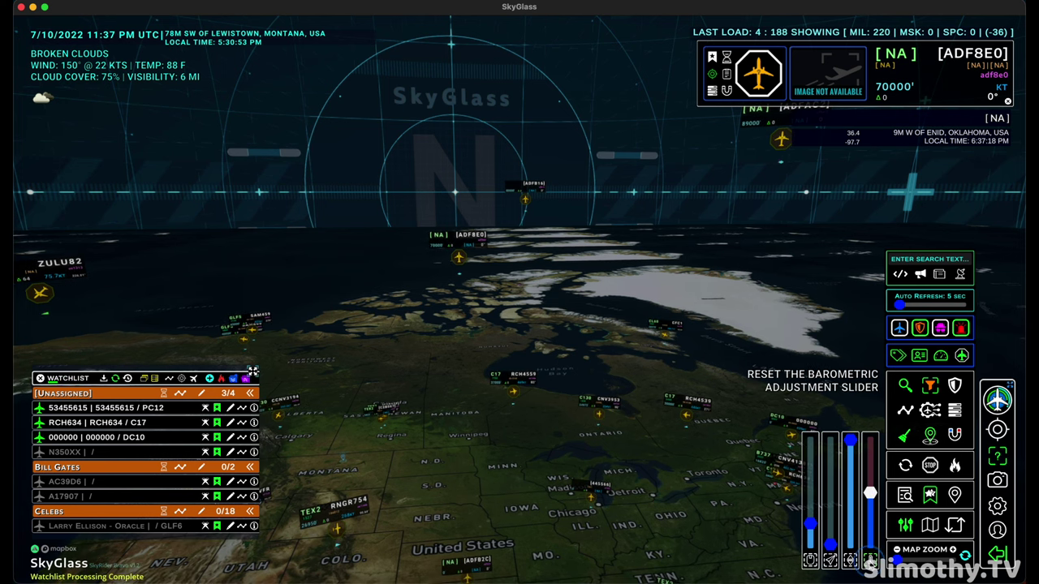
scroll(747, 446, down, 2)
drag(779, 422, 722, 445)
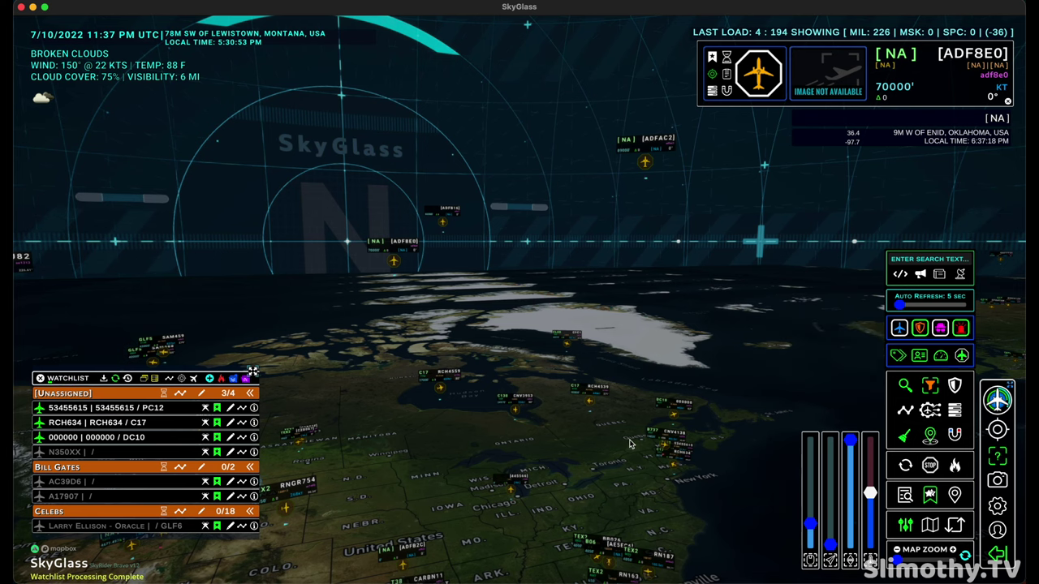
Step: Open the basic aircraft database search, look over its search options, and close it
drag(443, 470, 463, 496)
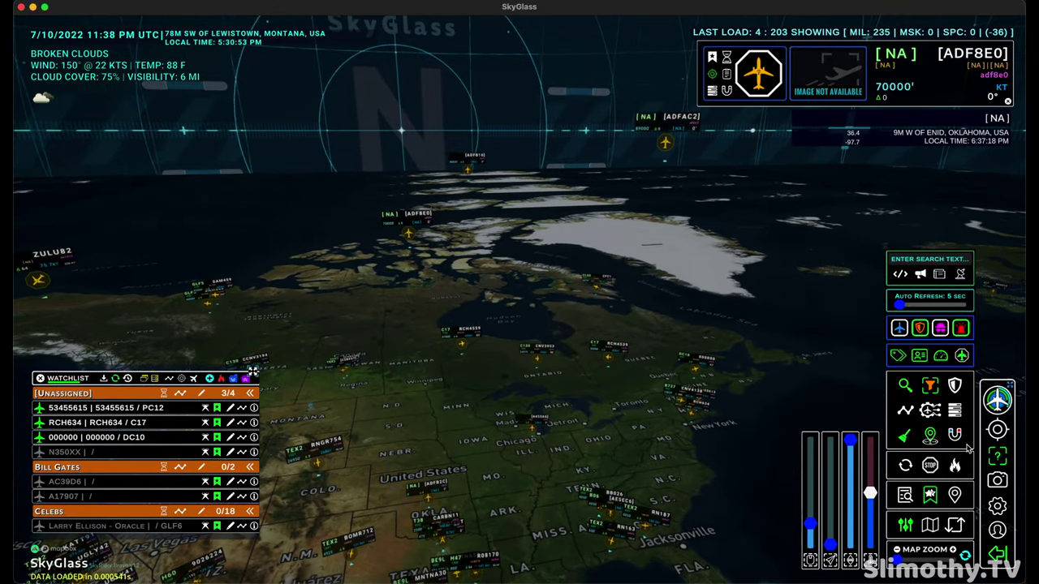
click(954, 410)
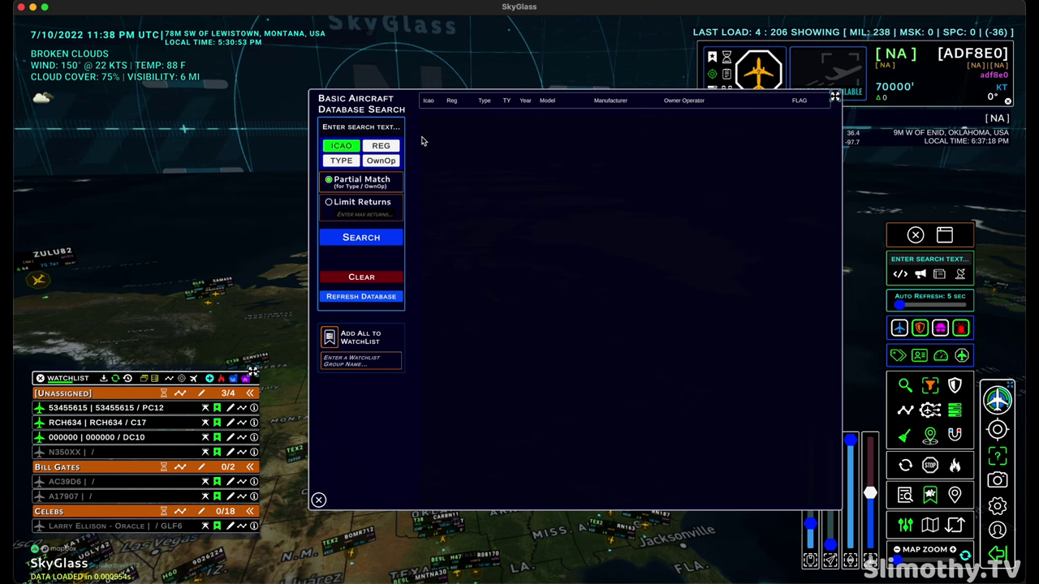
click(318, 499)
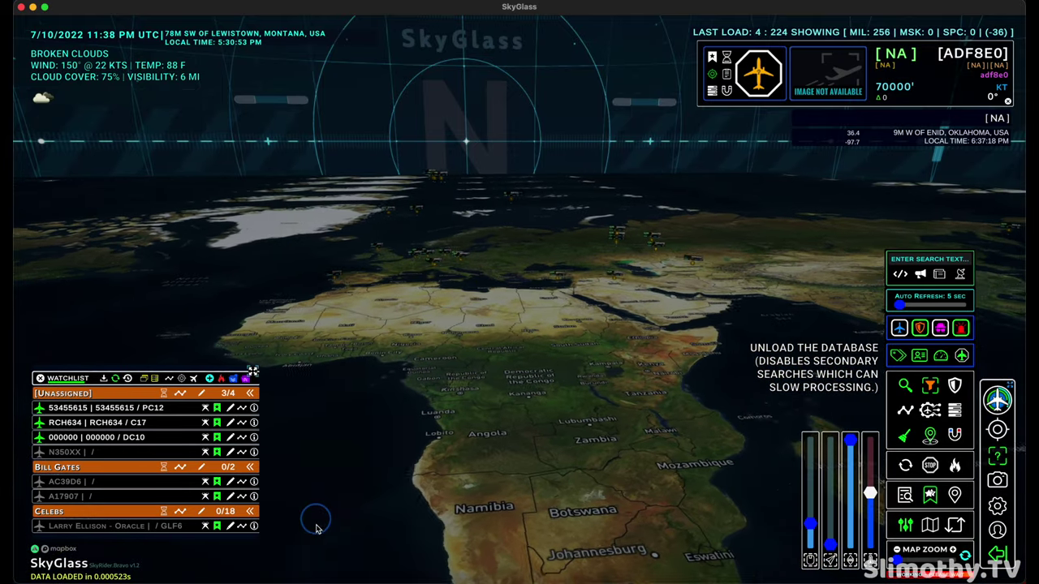
Step: Select the Q4 aircraft FORTE12 between Poland and Ukraine to view its details
drag(463, 351, 584, 513)
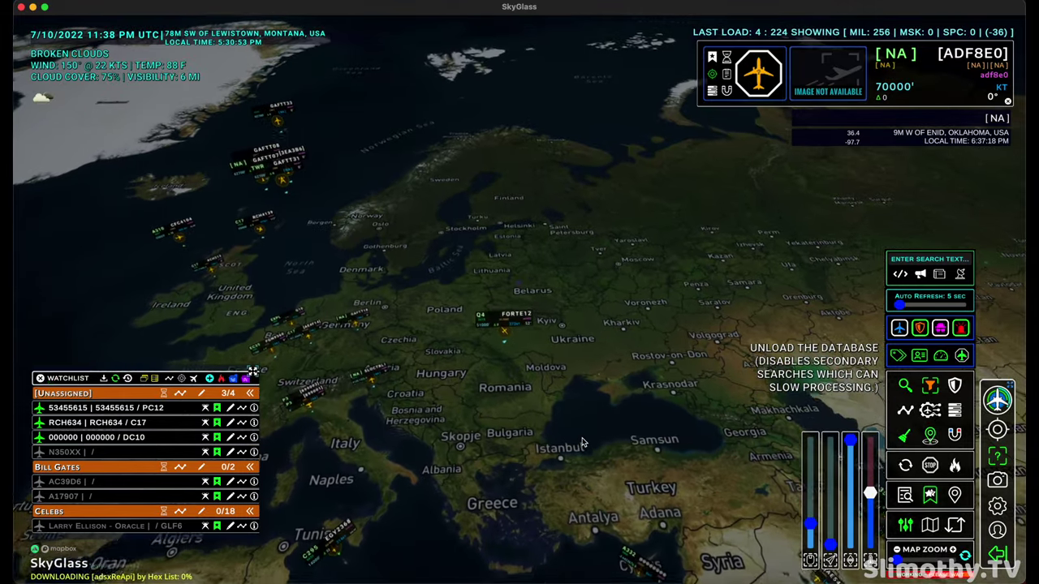
drag(582, 500, 581, 450)
drag(585, 525, 578, 431)
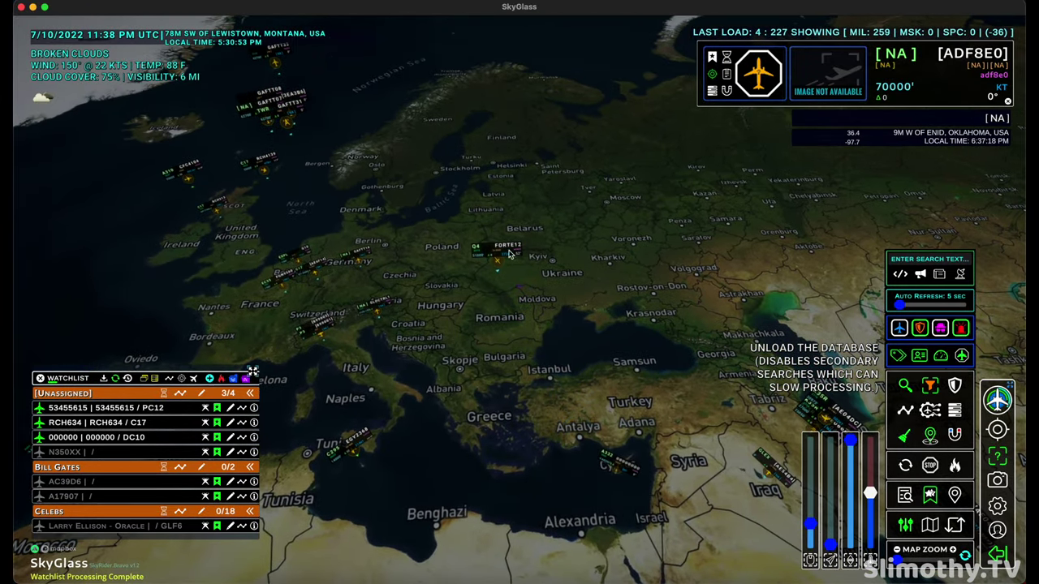
click(493, 248)
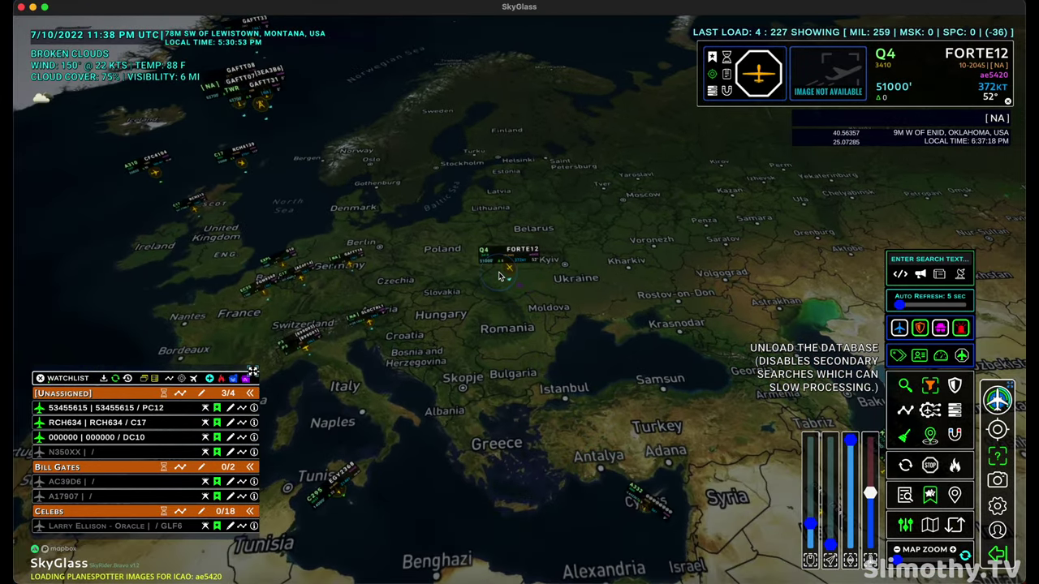